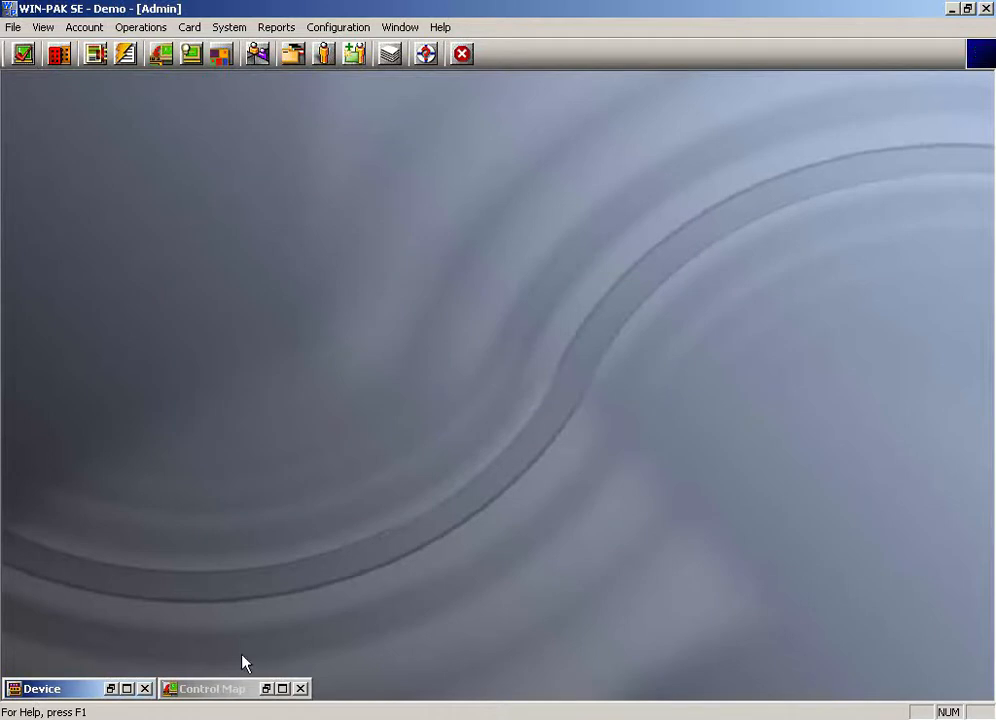
Restore the Control Map as a floating window and acknowledge the Front Door Zone 3 fault in the Alarm View.
{"action": "left_click", "coordinate": [282, 688]}
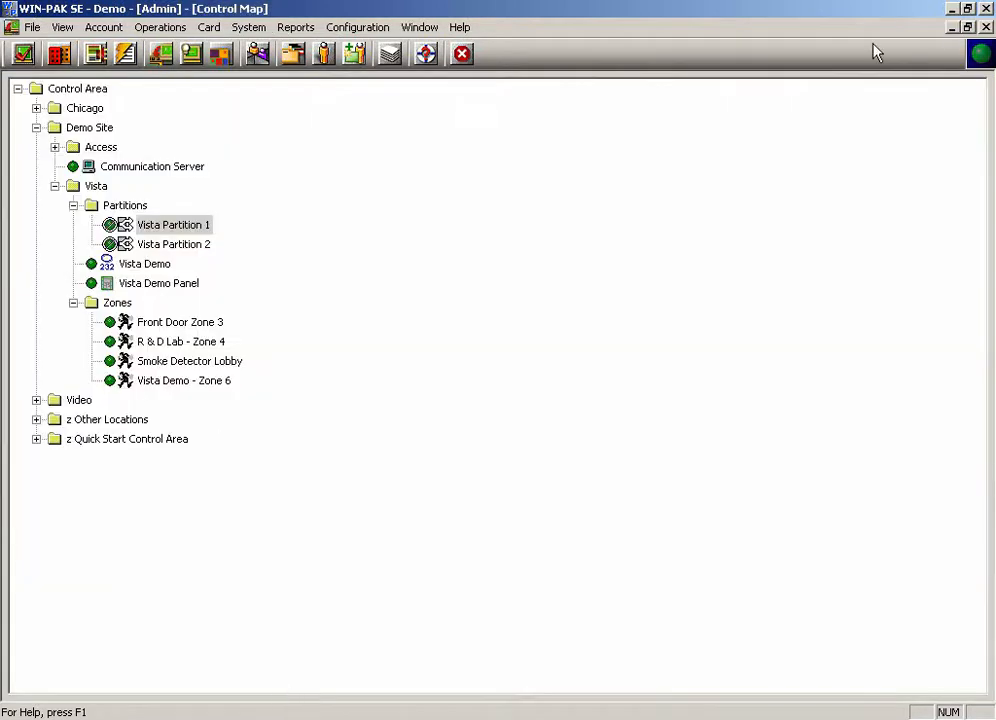
{"action": "left_click", "coordinate": [967, 27]}
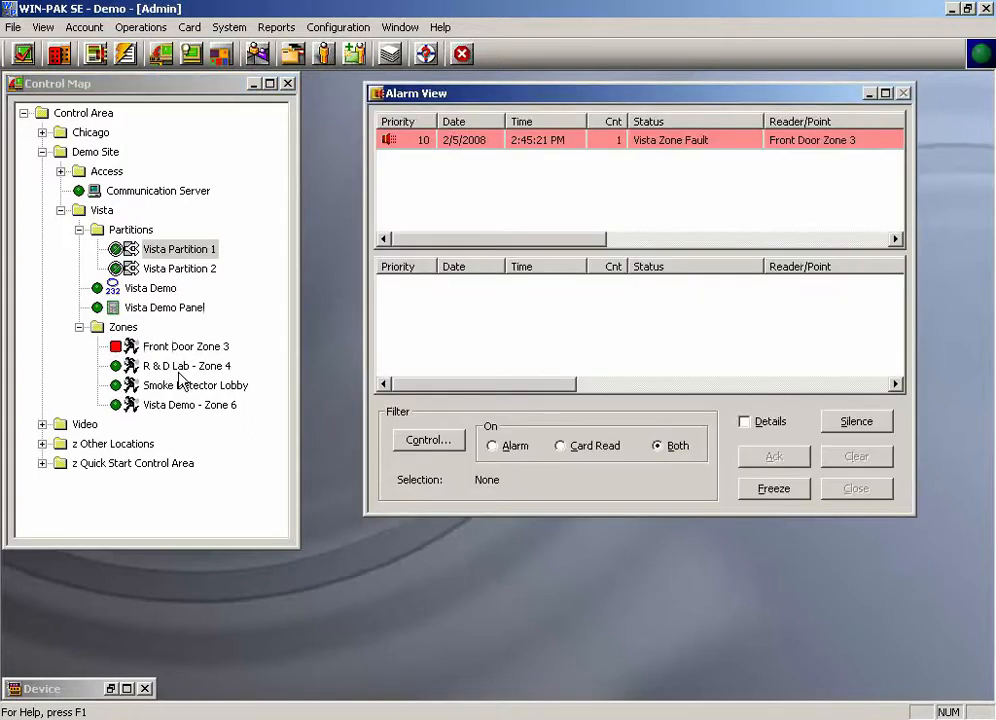
{"action": "left_click", "coordinate": [497, 148]}
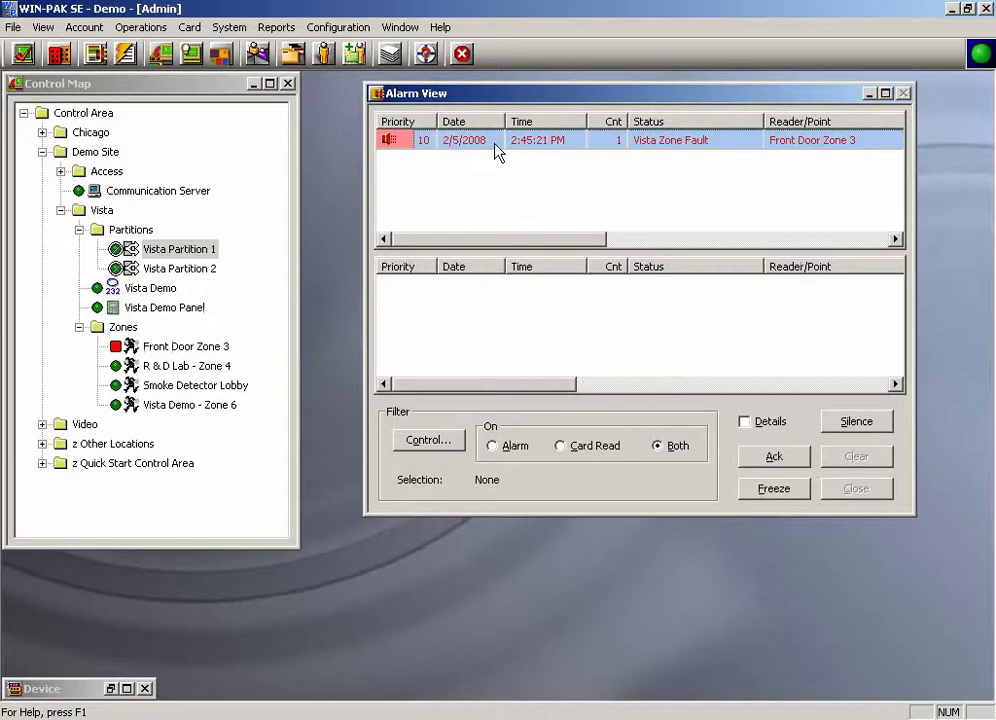
{"action": "right_click", "coordinate": [548, 149]}
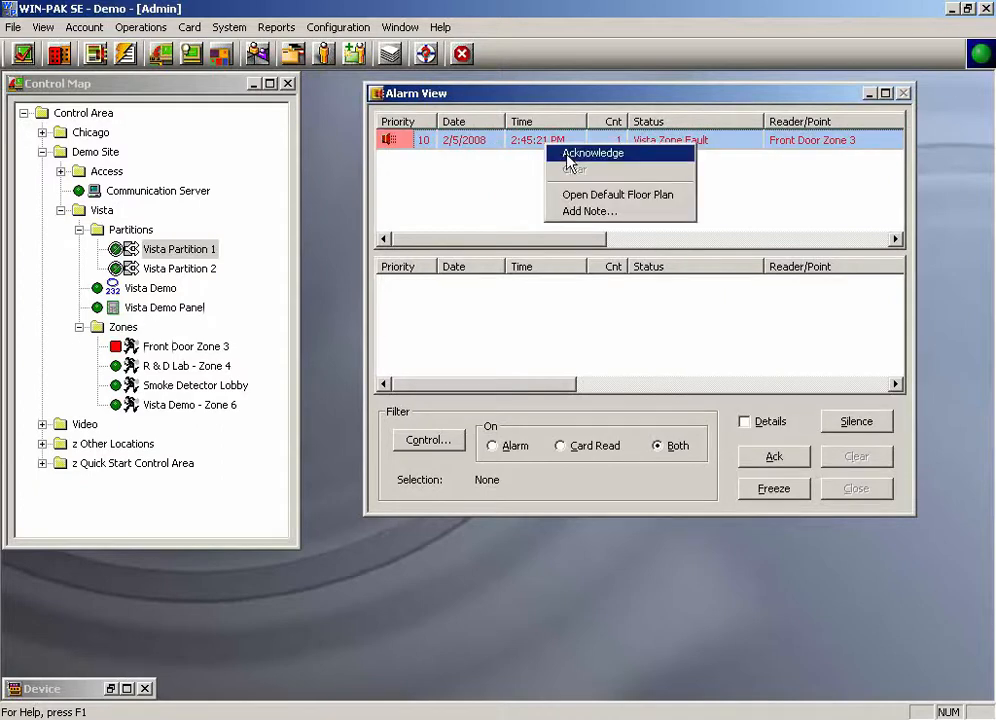
{"action": "left_click", "coordinate": [570, 154]}
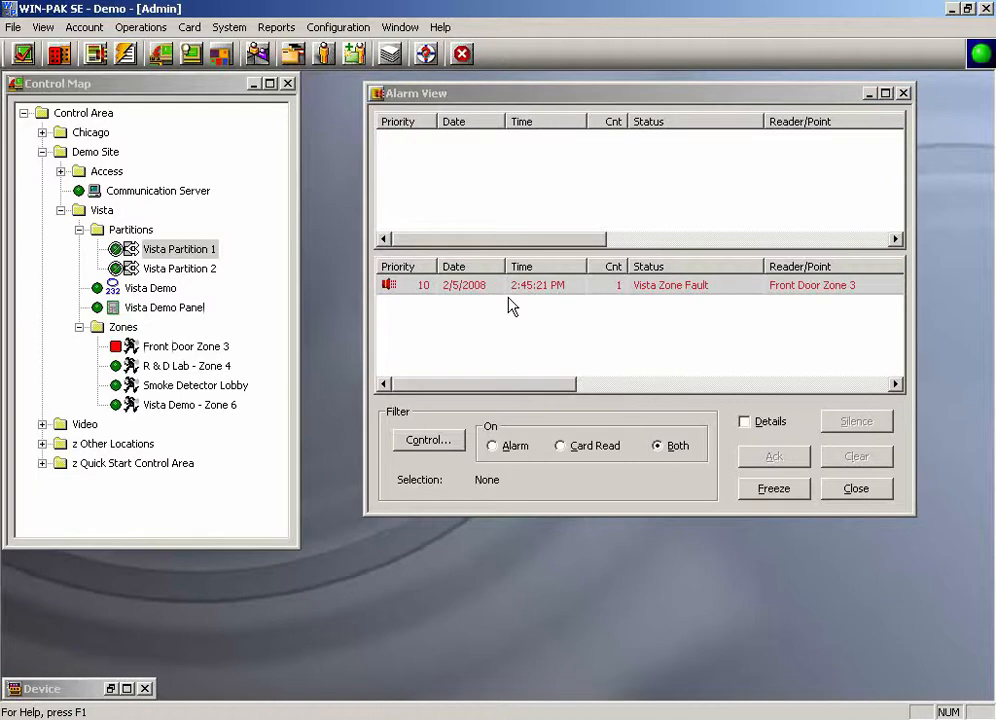
Clear the acknowledged Front Door Zone 3 fault from the Alarm View.
{"action": "left_click", "coordinate": [542, 287]}
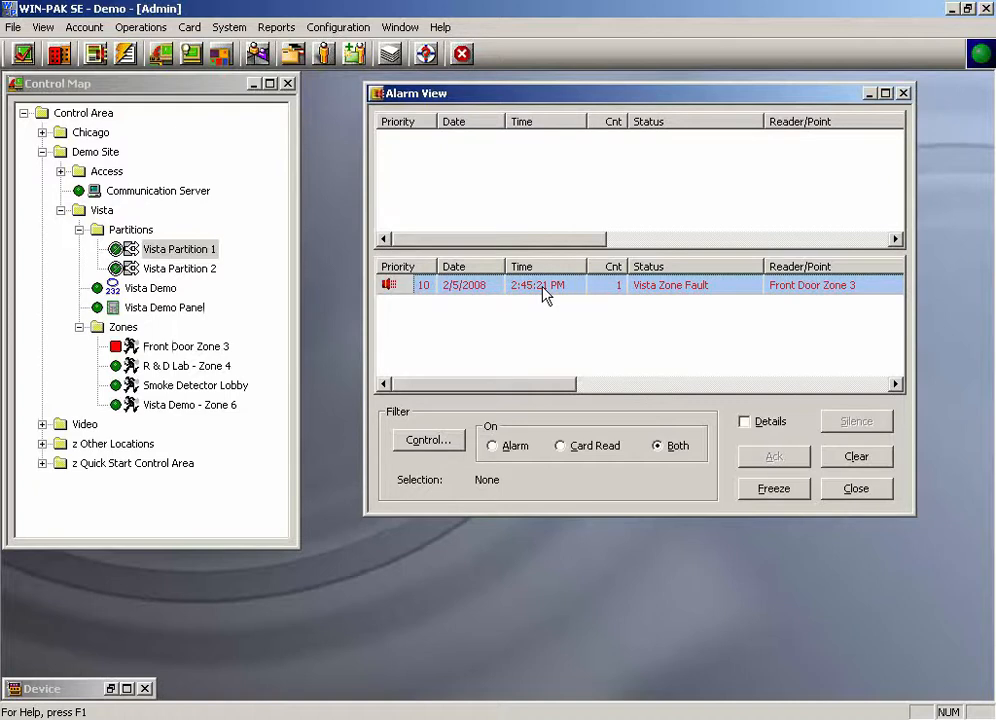
{"action": "right_click", "coordinate": [545, 291]}
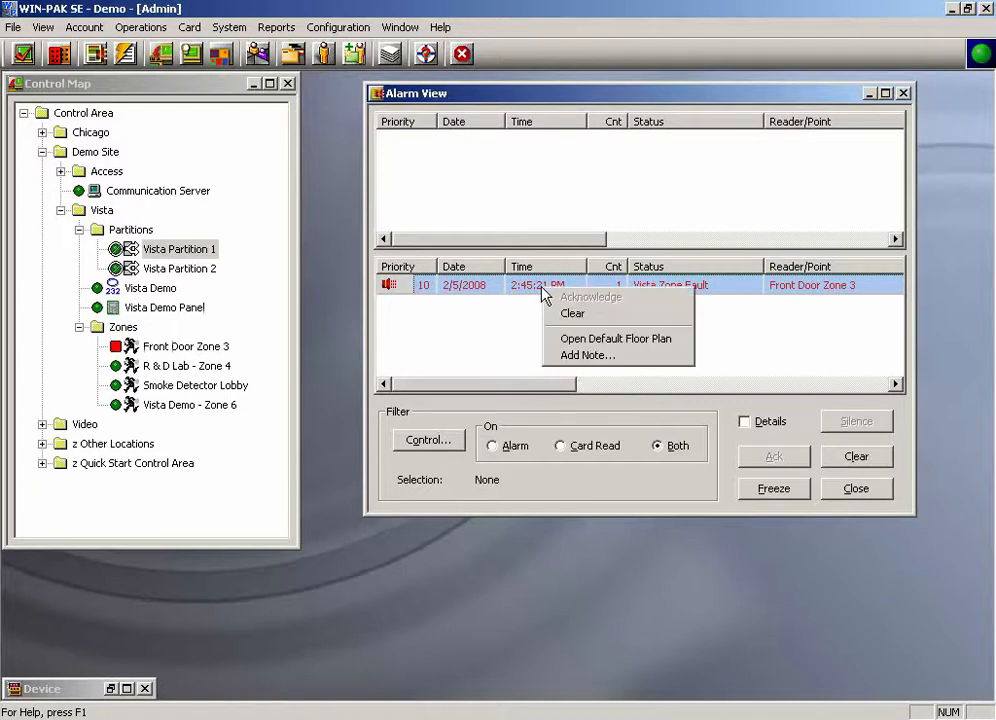
{"action": "left_click", "coordinate": [548, 315]}
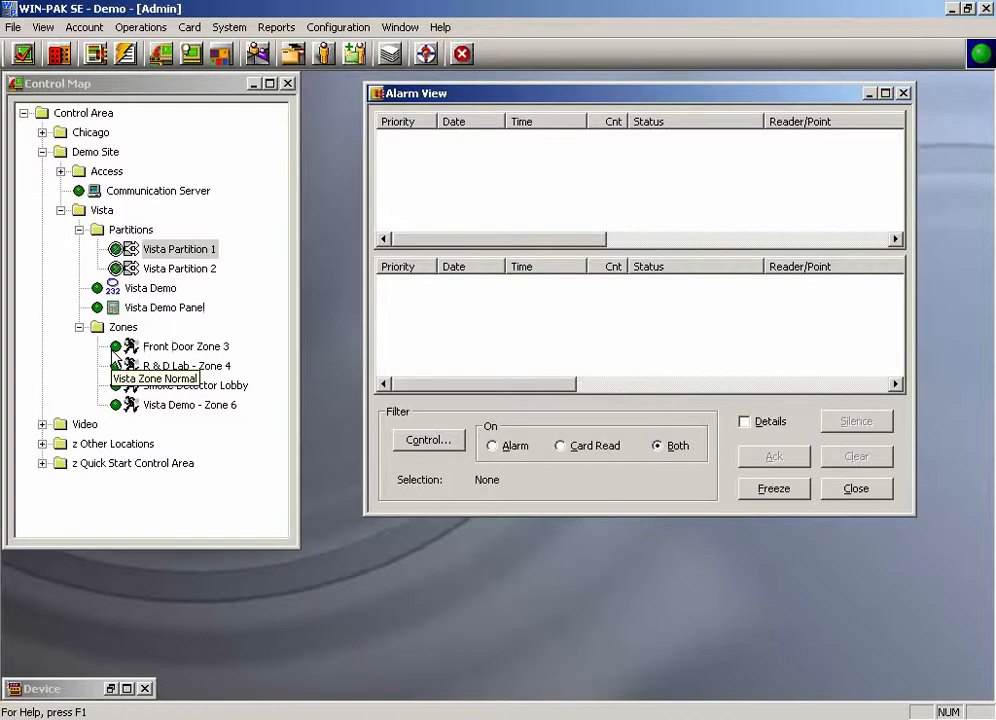
Open the virtual keypad for Vista Partition 1 and move it clear of the Control Map tree.
{"action": "right_click", "coordinate": [128, 246]}
{"action": "left_click", "coordinate": [174, 355]}
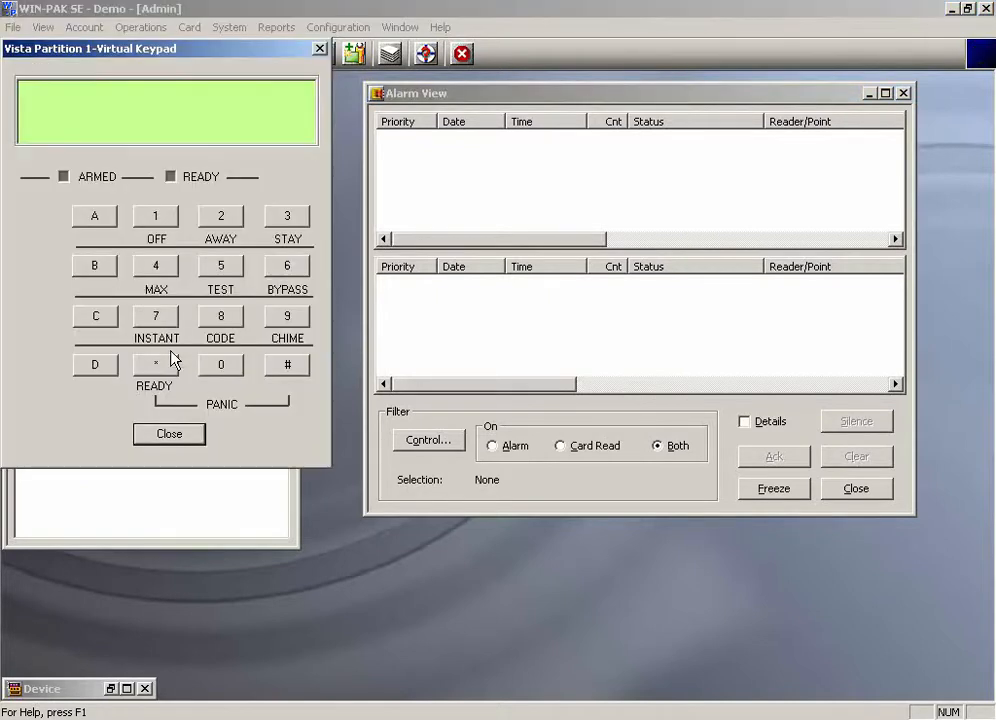
{"action": "left_click_drag", "start_coordinate": [150, 52], "coordinate": [437, 130]}
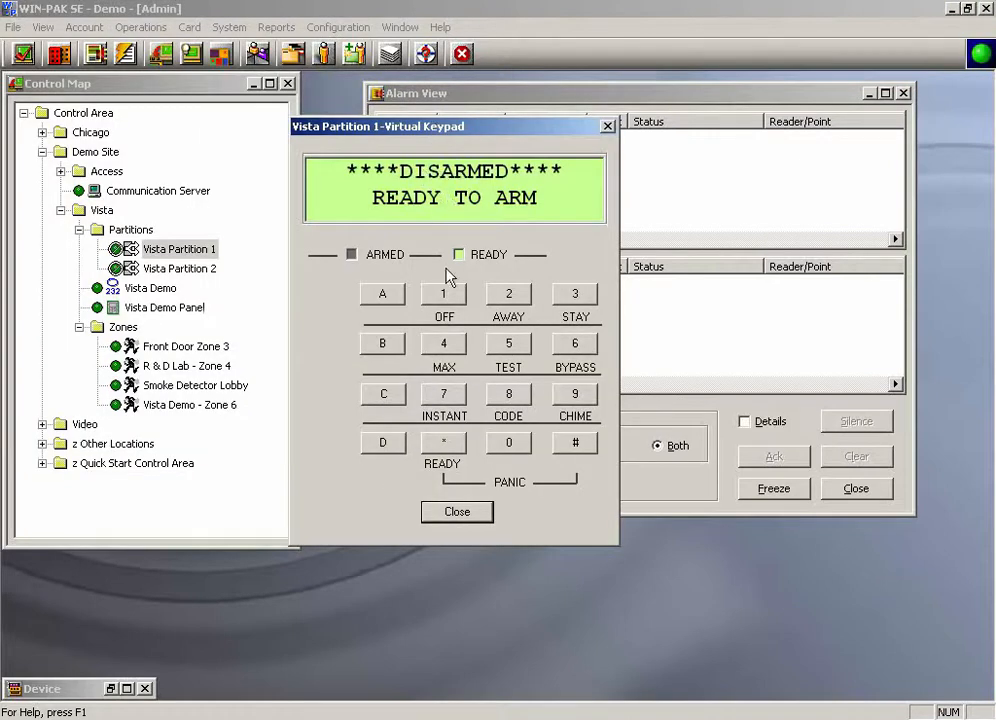
Arm Vista Partition 1 in Stay mode from the virtual keypad by entering the user code.
{"action": "left_click", "coordinate": [446, 292]}
{"action": "left_click", "coordinate": [514, 302]}
{"action": "left_click", "coordinate": [572, 297]}
{"action": "left_click", "coordinate": [445, 344]}
{"action": "left_click", "coordinate": [572, 293]}
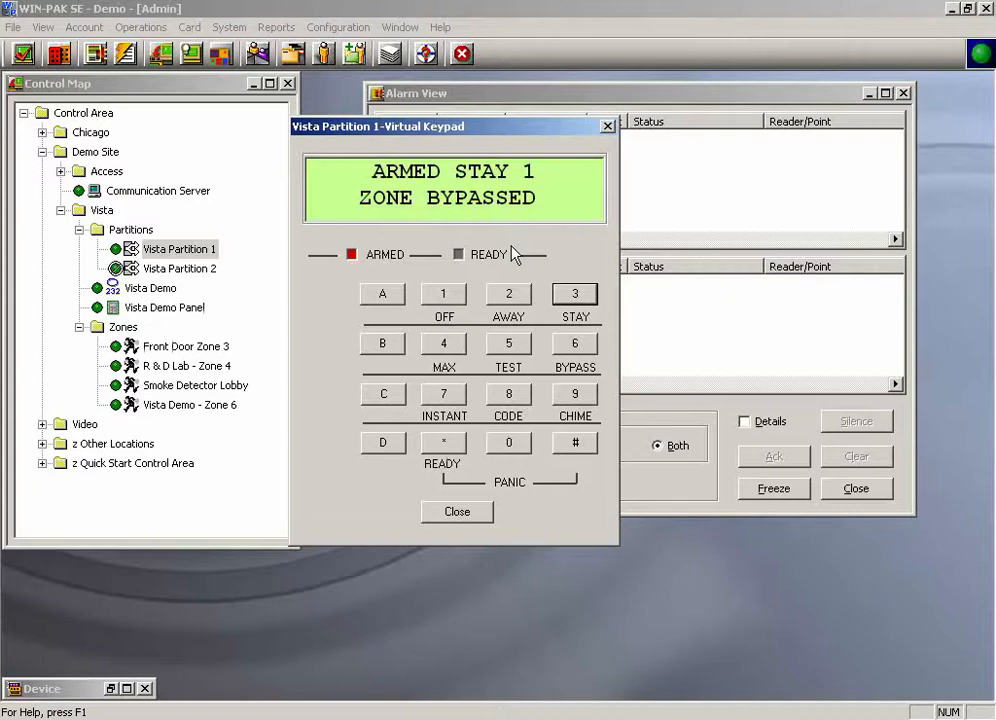
Disarm Vista Partition 1 from the virtual keypad by entering the user code followed by the Off function.
{"action": "left_click", "coordinate": [444, 296]}
{"action": "left_click", "coordinate": [508, 295]}
{"action": "left_click", "coordinate": [574, 295]}
{"action": "left_click", "coordinate": [444, 343]}
{"action": "left_click", "coordinate": [444, 295]}
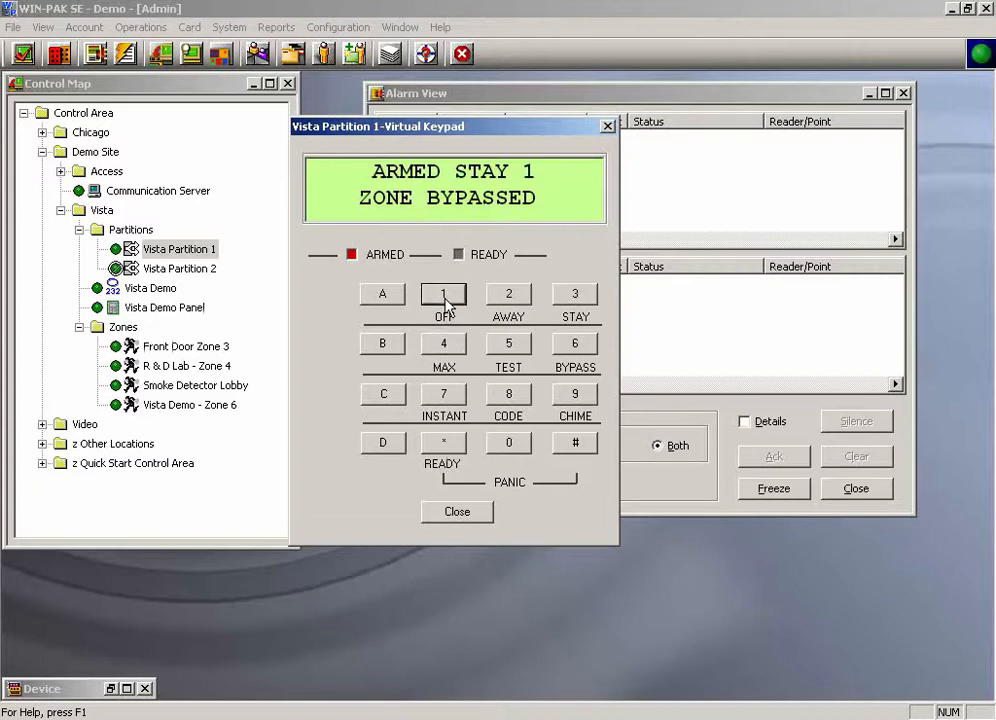
Issue the Arm Stay command to Vista Partition 1 from the Control Map and close its virtual keypad.
{"action": "right_click", "coordinate": [133, 255]}
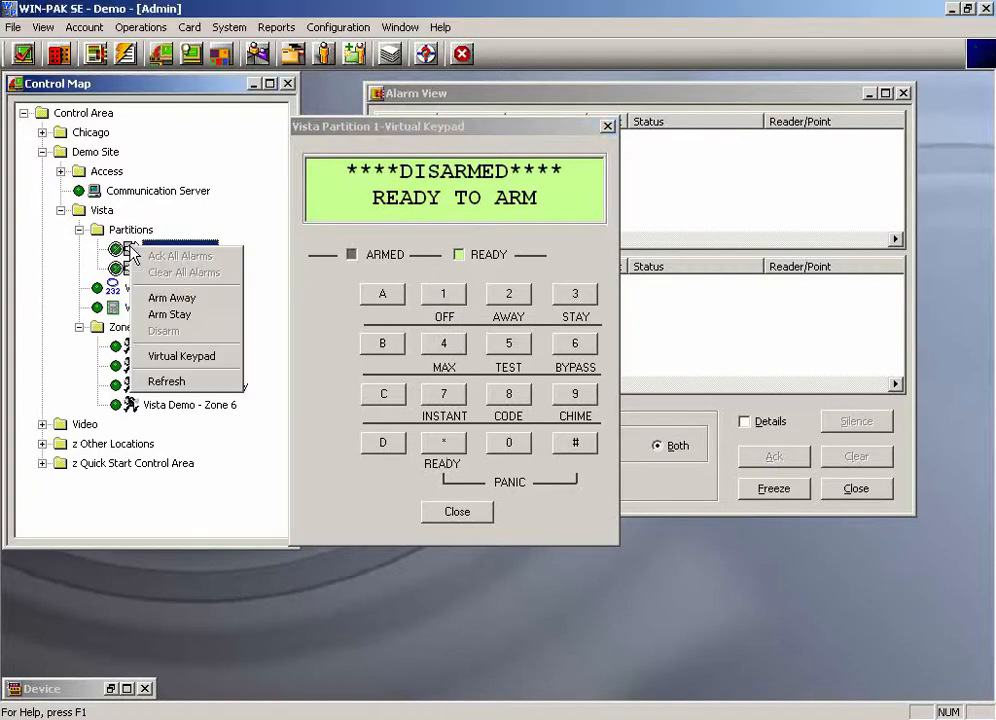
{"action": "left_click", "coordinate": [156, 316]}
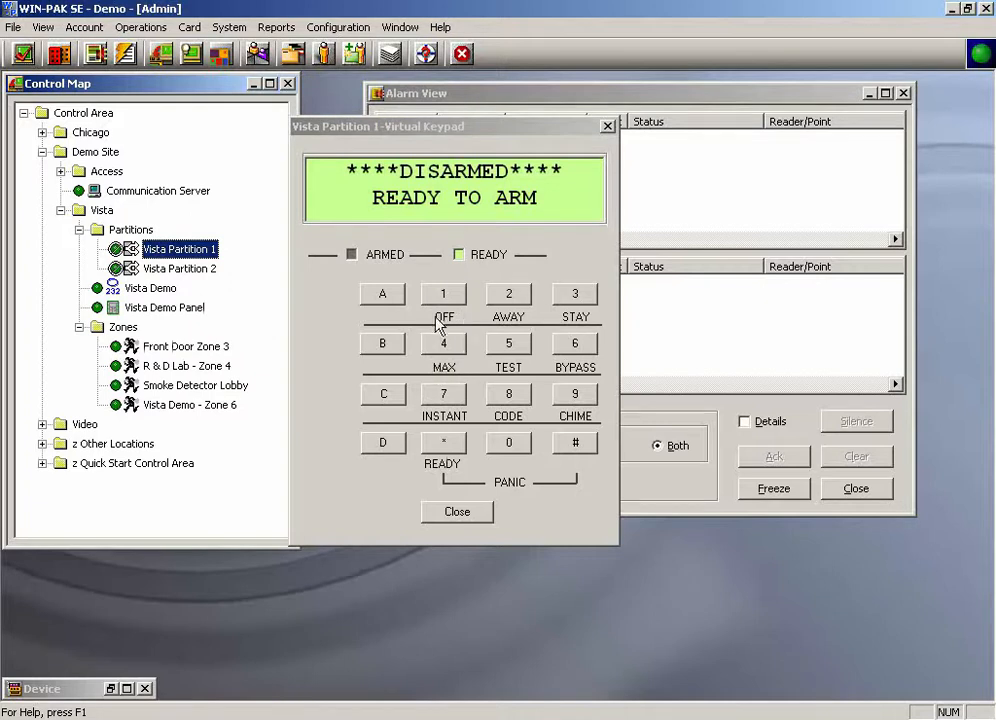
{"action": "left_click", "coordinate": [527, 127]}
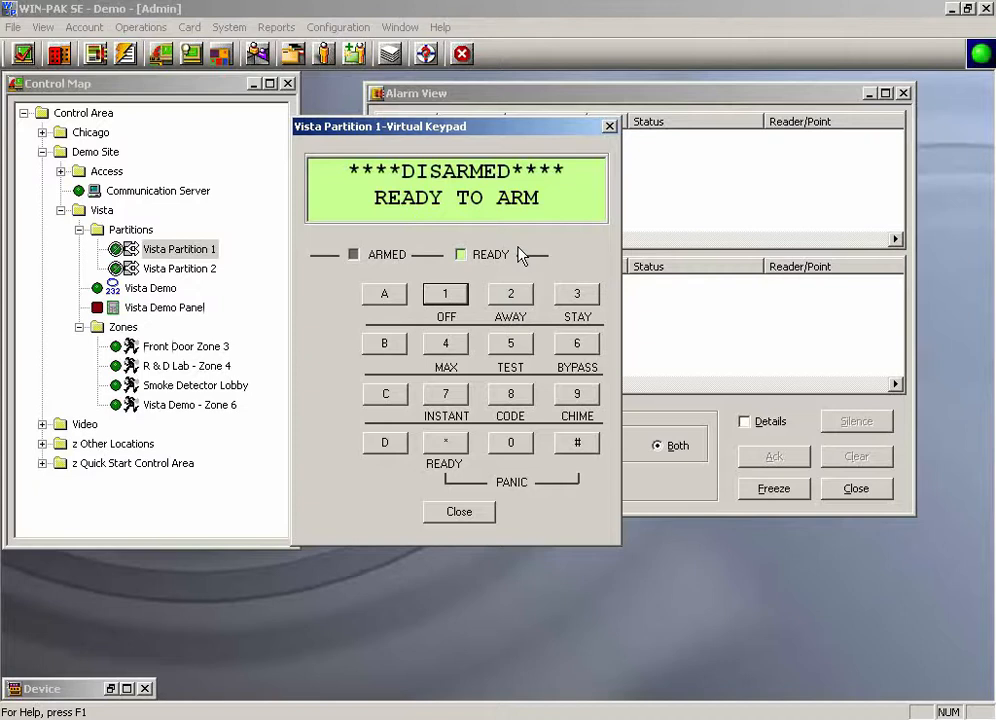
{"action": "left_click", "coordinate": [609, 126]}
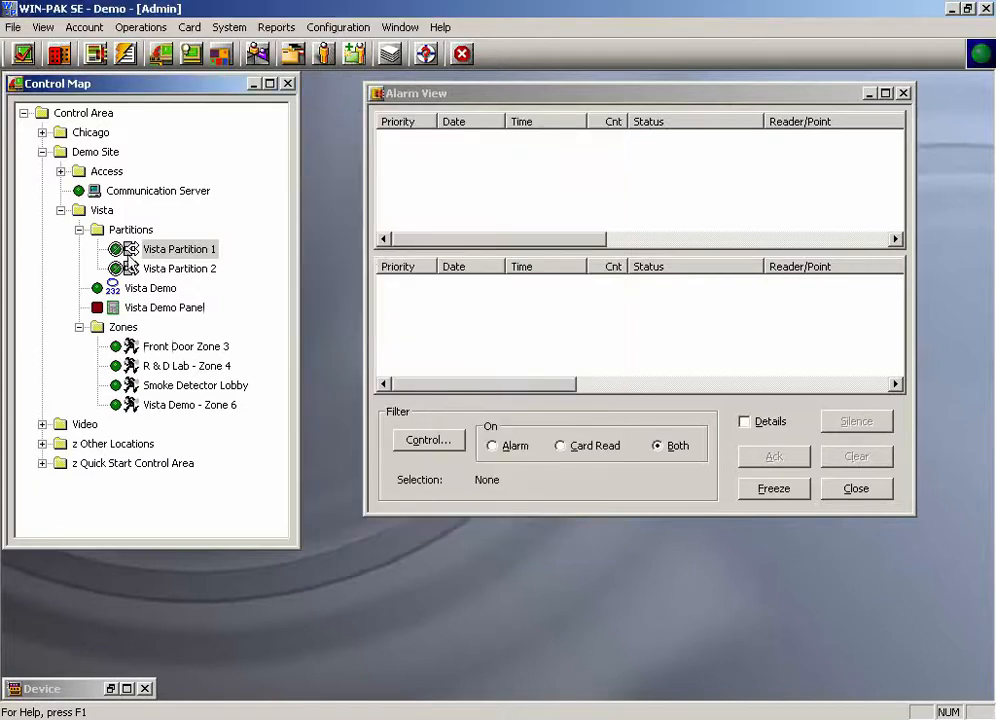
{"action": "mouse_move", "coordinate": [123, 248]}
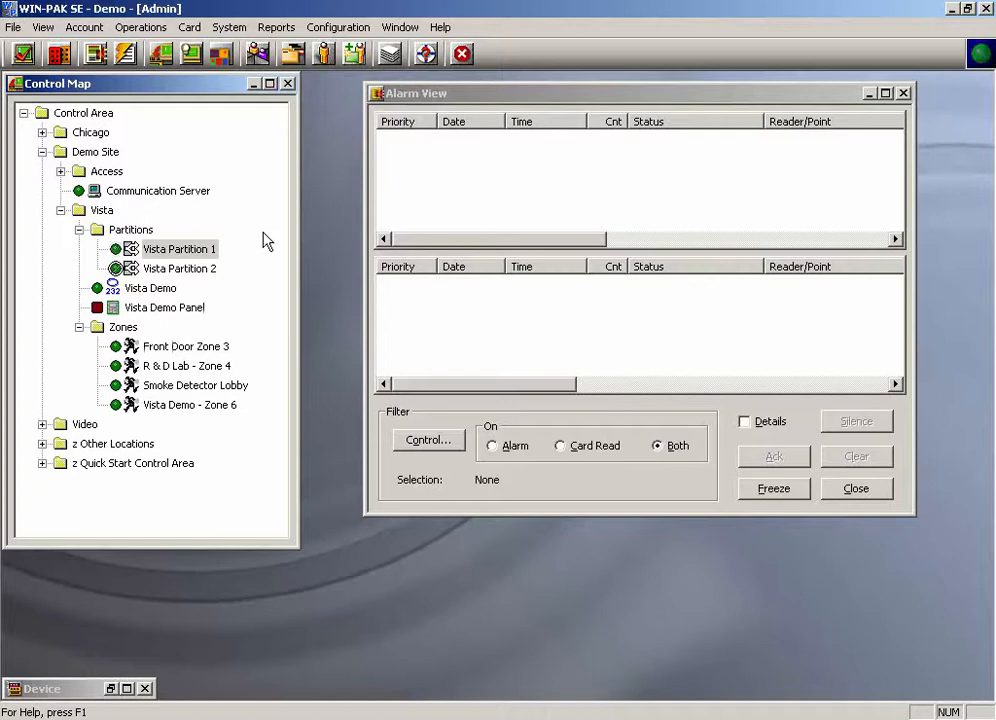
{"action": "left_click", "coordinate": [122, 255]}
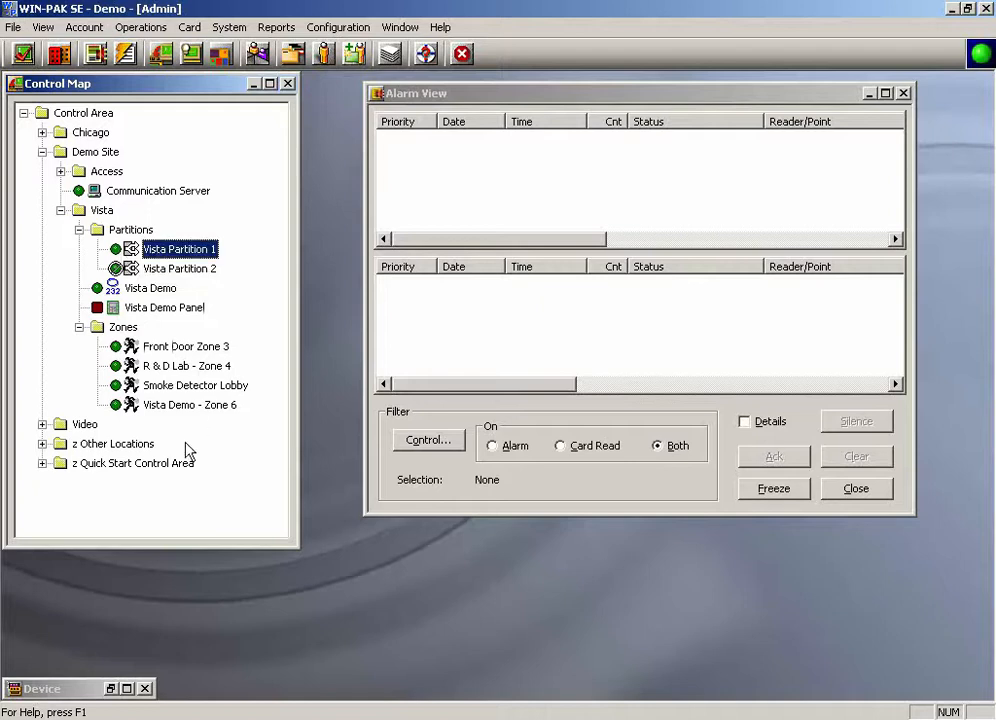
Restore the Device window beside the Control Map and open the configuration of Vista Demo Panel.
{"action": "left_click", "coordinate": [127, 688]}
{"action": "left_click", "coordinate": [968, 27]}
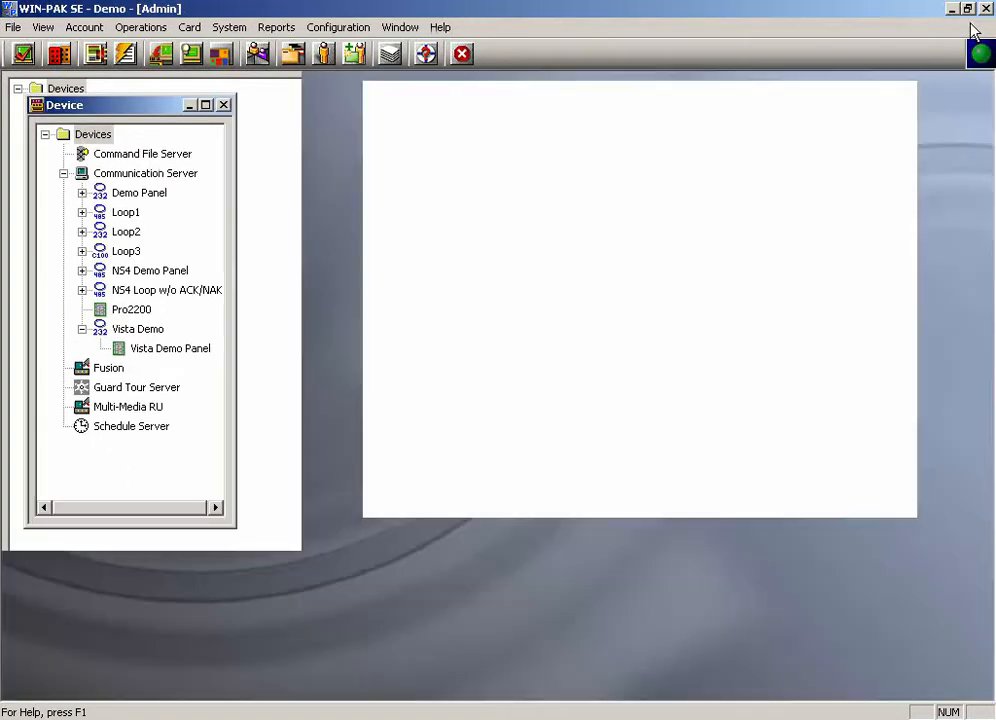
{"action": "left_click_drag", "start_coordinate": [122, 106], "coordinate": [258, 103]}
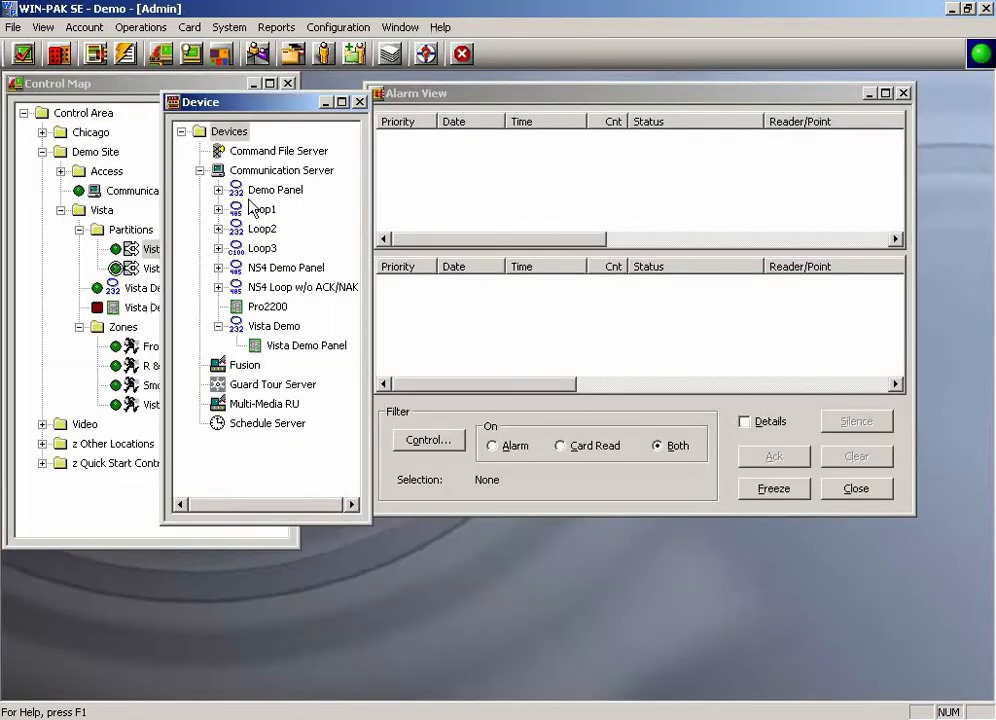
{"action": "right_click", "coordinate": [262, 346]}
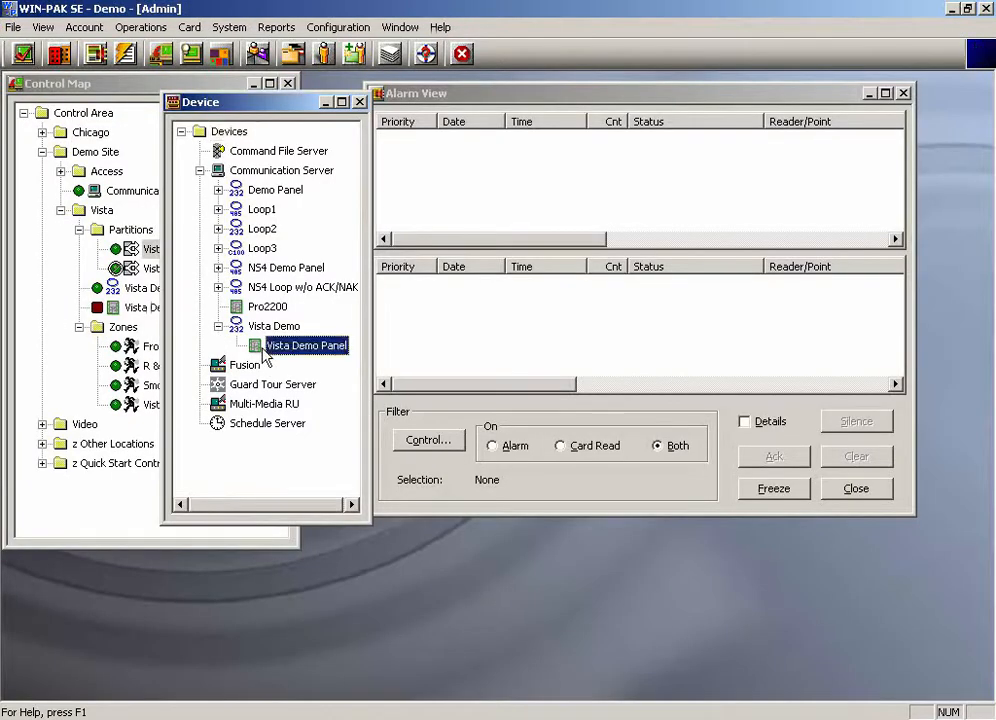
{"action": "left_click", "coordinate": [286, 361]}
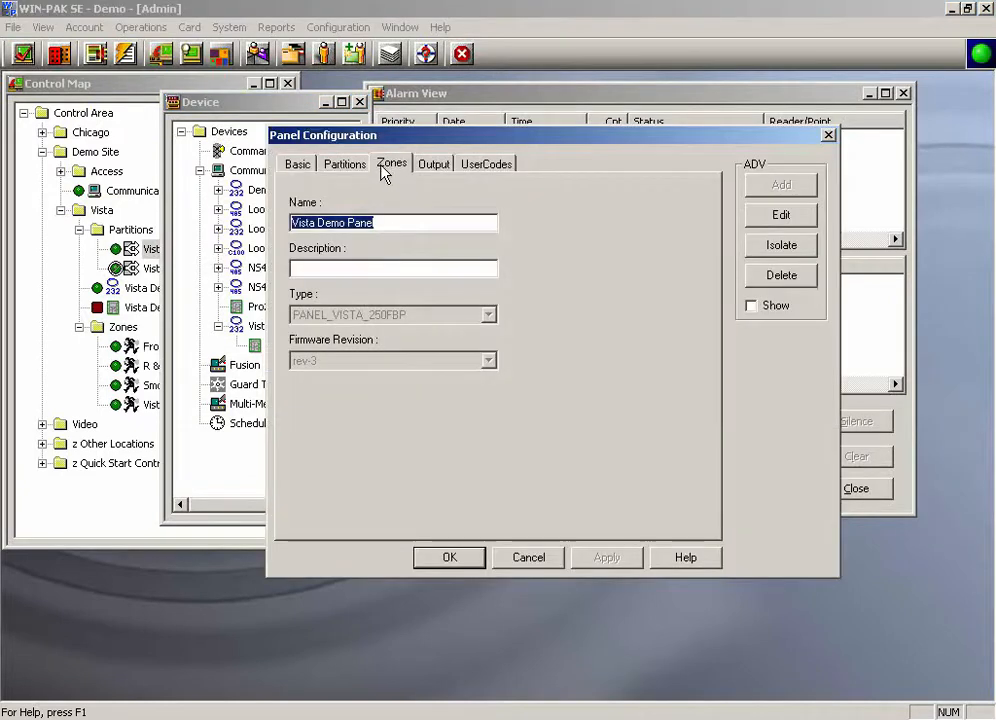
Edit Vista Partition 1's abstract device record to send an email on the Vista Partition Auto Disarm action, and save it.
{"action": "left_click", "coordinate": [356, 168]}
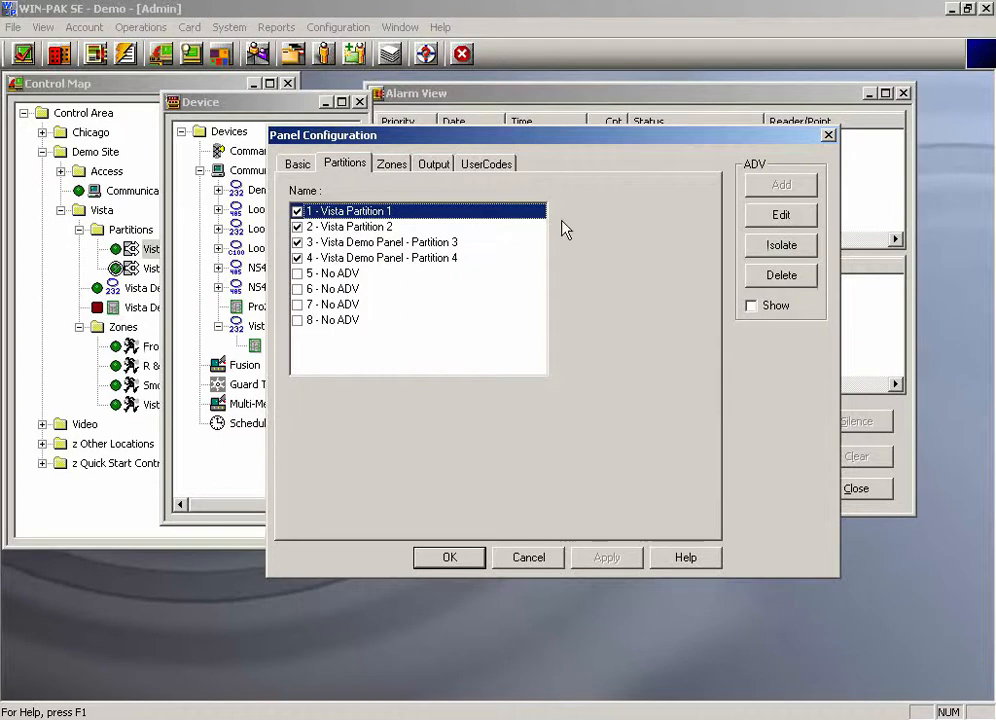
{"action": "left_click", "coordinate": [764, 219]}
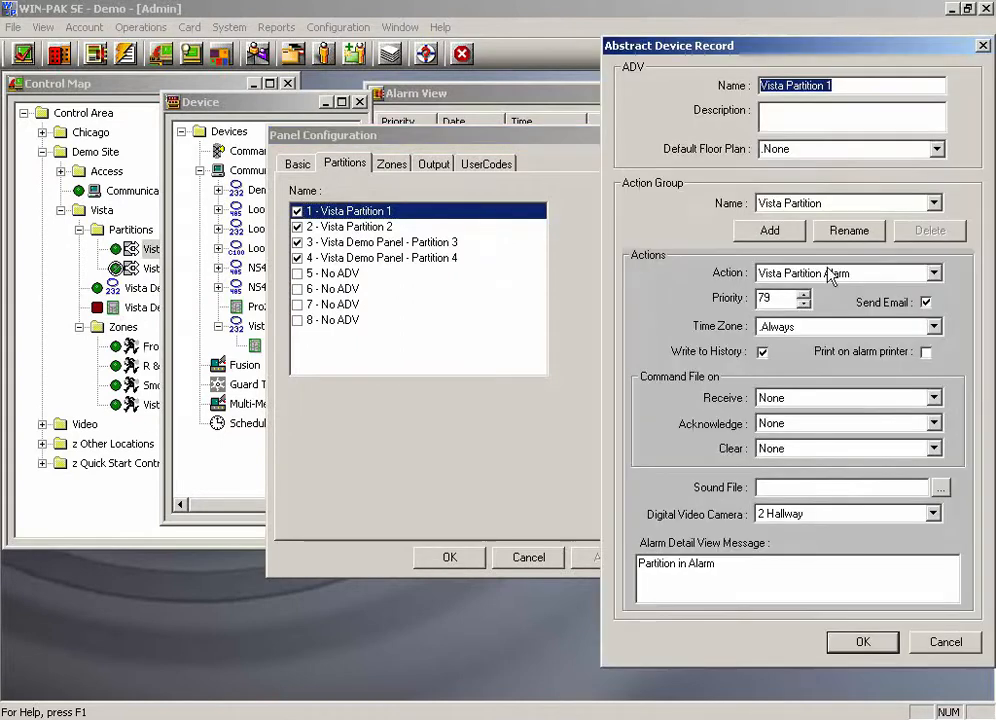
{"action": "left_click", "coordinate": [934, 274]}
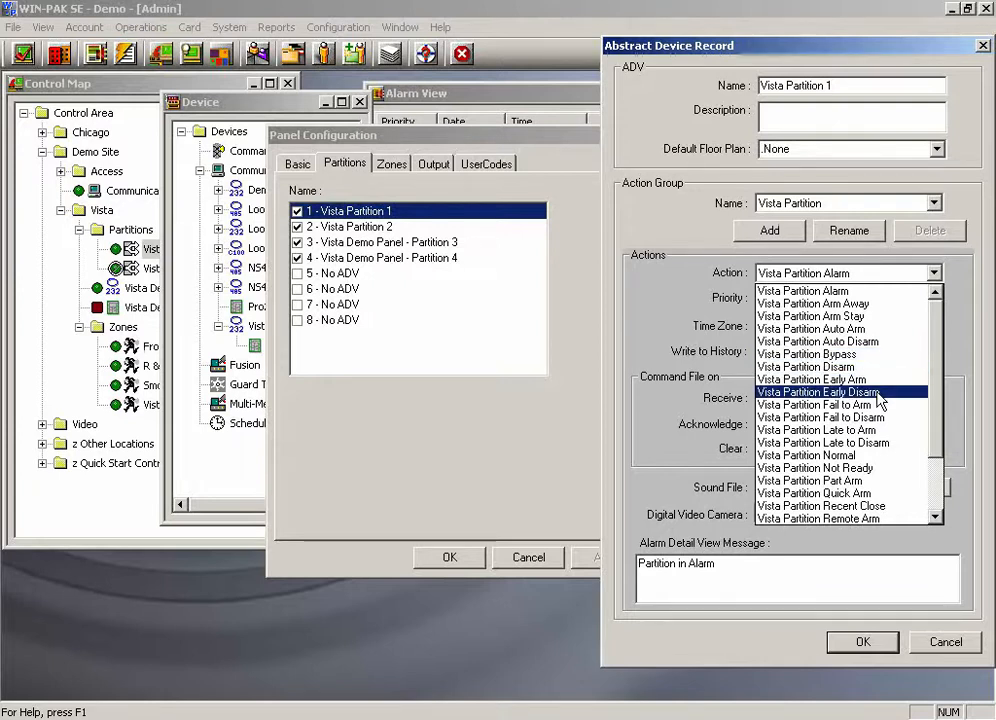
{"action": "left_click", "coordinate": [866, 342]}
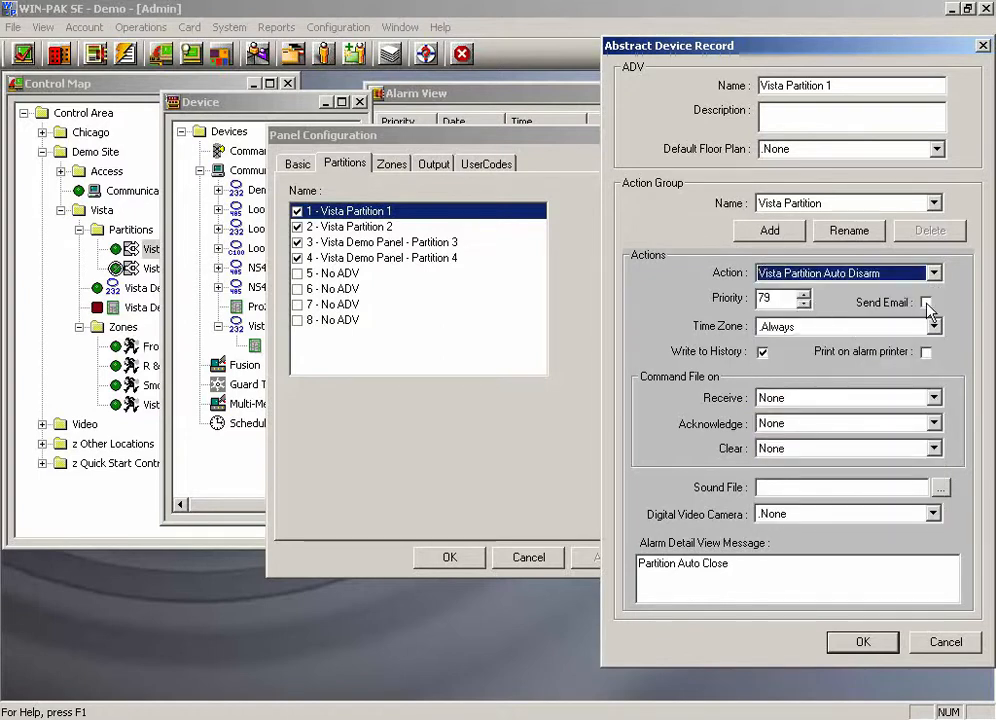
{"action": "left_click", "coordinate": [926, 303]}
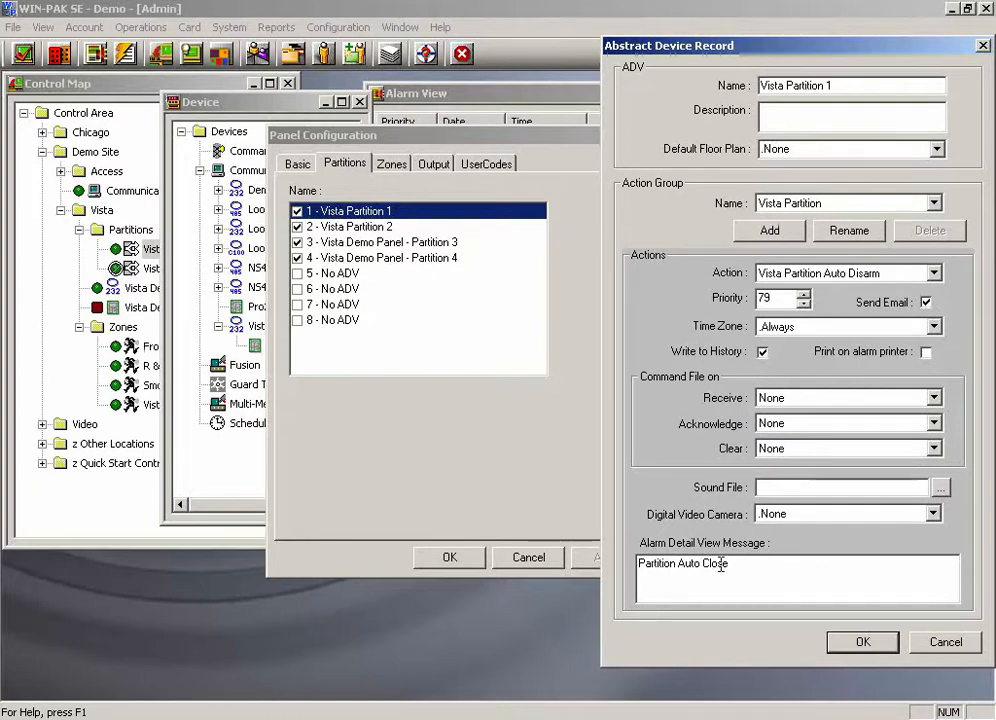
{"action": "left_click_drag", "start_coordinate": [742, 565], "coordinate": [609, 567]}
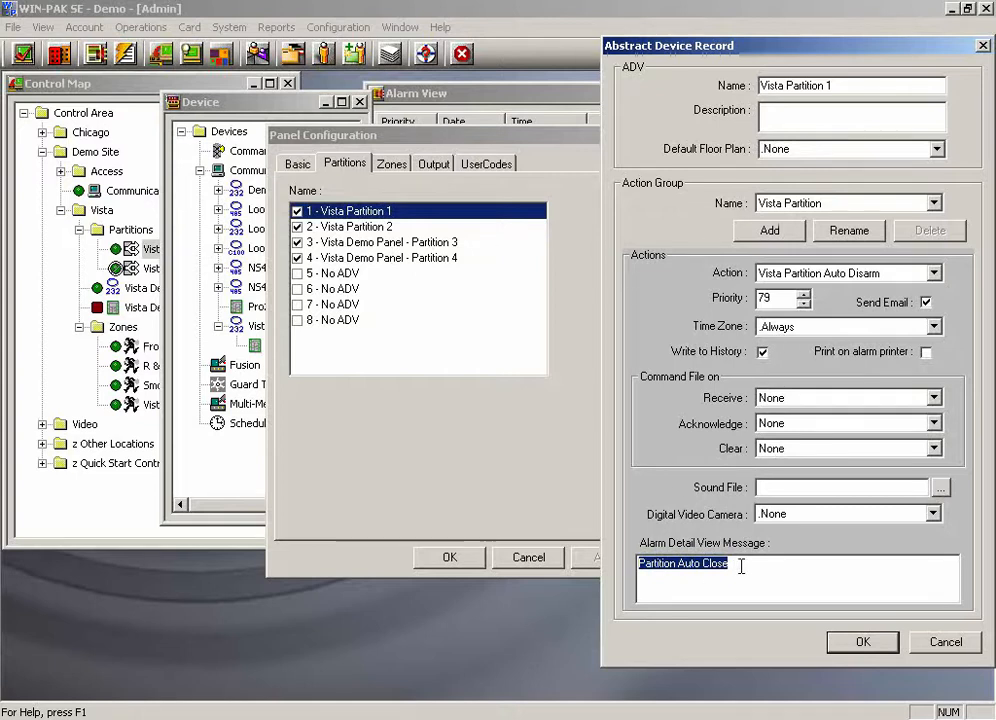
{"action": "left_click", "coordinate": [855, 643]}
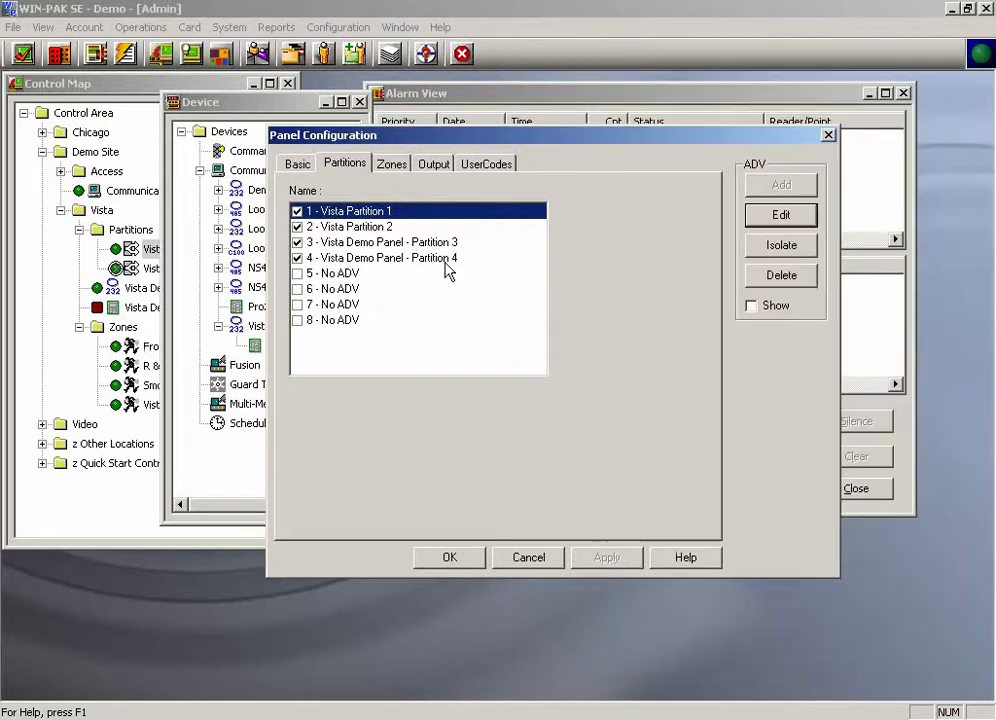
Review the available alarm actions in the abstract device record of Front Door Zone 3, keeping Vista Zone Alarm selected.
{"action": "left_click", "coordinate": [390, 166]}
{"action": "left_click", "coordinate": [376, 259]}
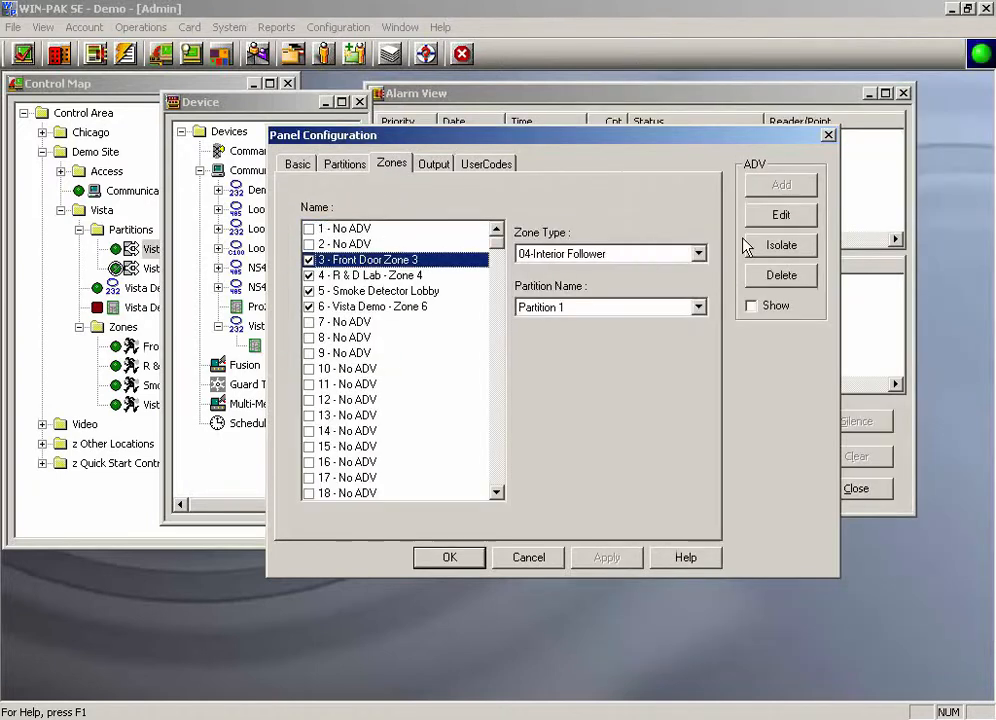
{"action": "left_click", "coordinate": [779, 218]}
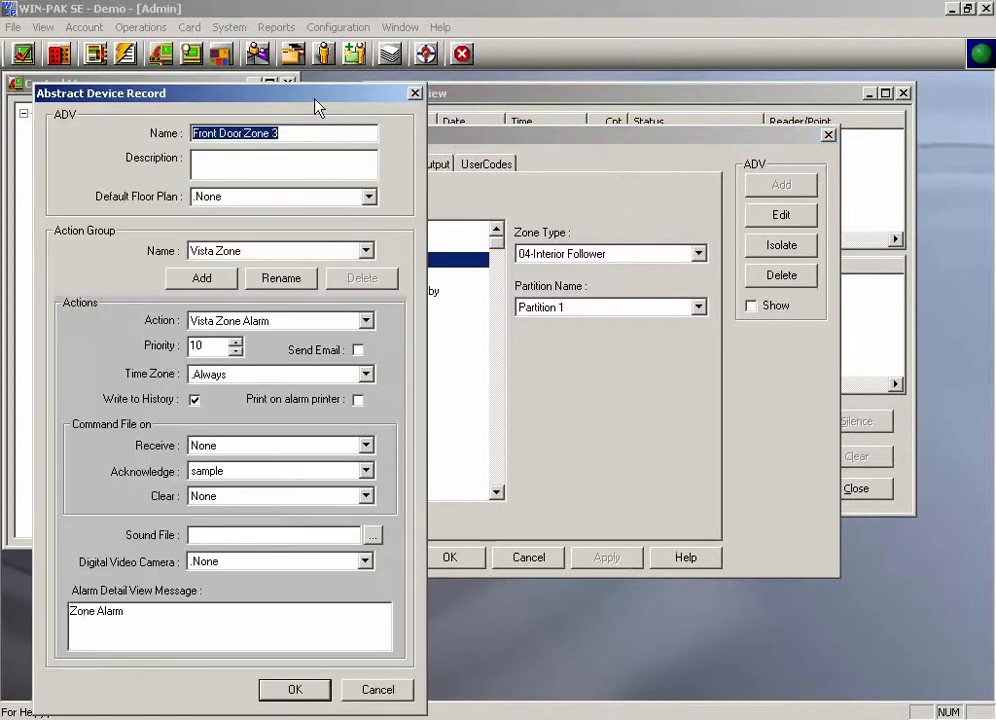
{"action": "left_click_drag", "start_coordinate": [316, 97], "coordinate": [422, 83]}
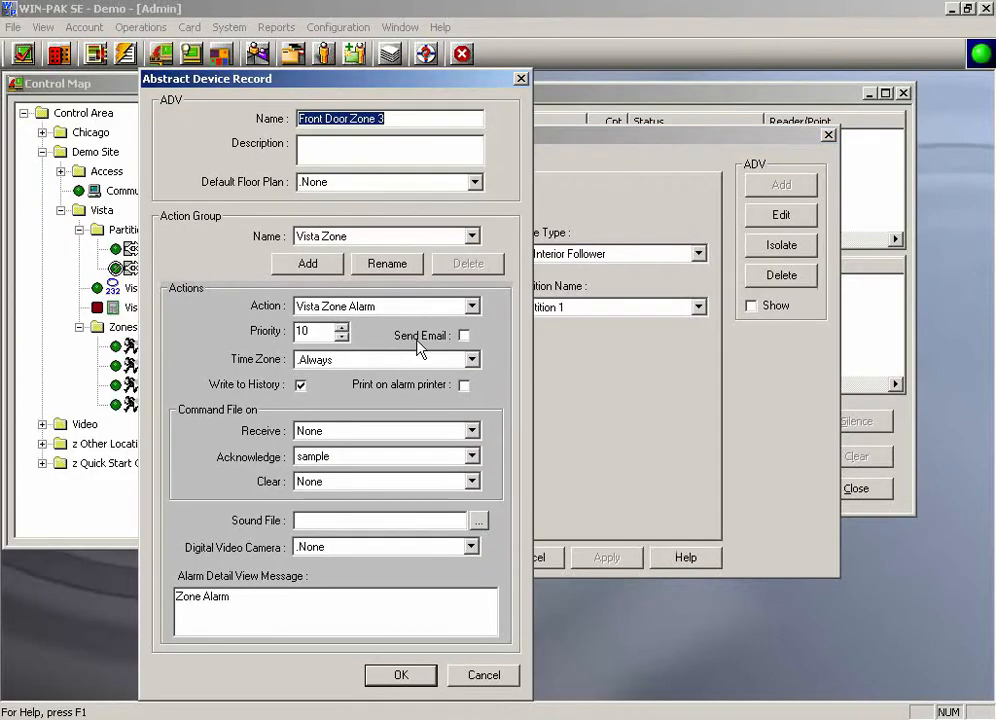
{"action": "left_click", "coordinate": [399, 309]}
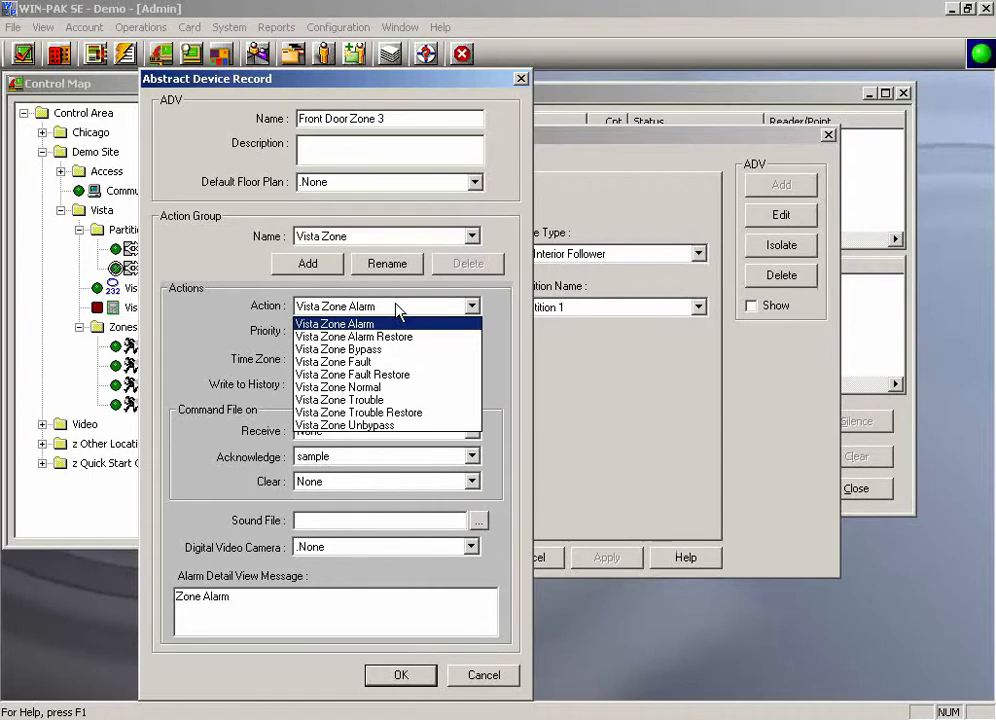
{"action": "left_click", "coordinate": [396, 311]}
{"action": "left_click", "coordinate": [419, 677]}
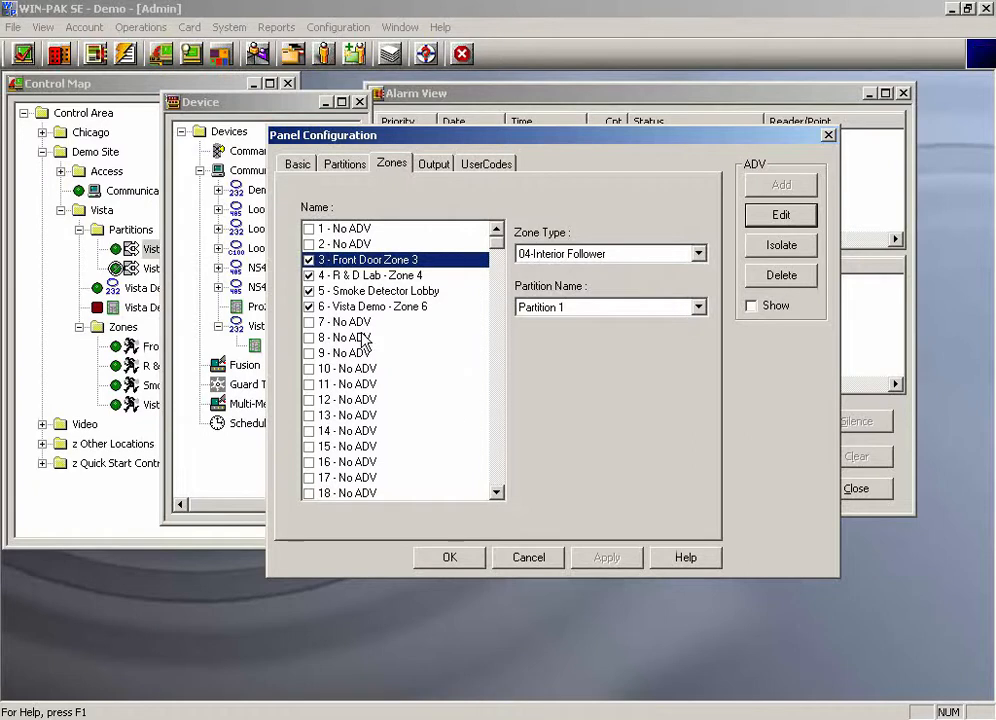
Check the zone type and partition of Smoke Detector Lobby and unused zone 7, and exit the panel configuration discarding changes.
{"action": "left_click", "coordinate": [405, 292]}
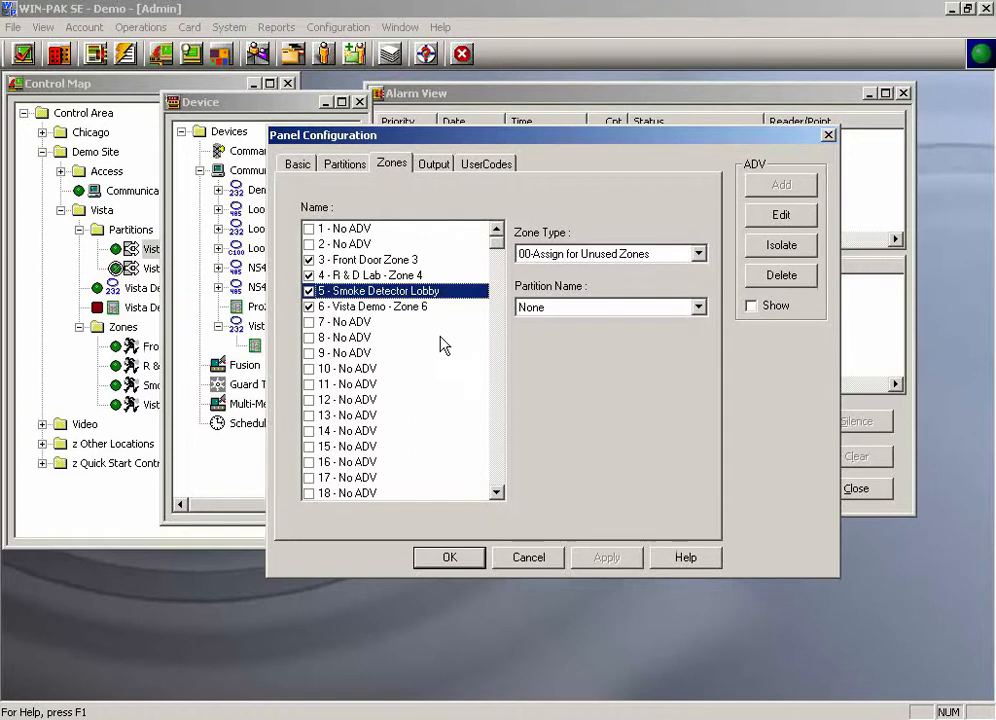
{"action": "left_click", "coordinate": [410, 322]}
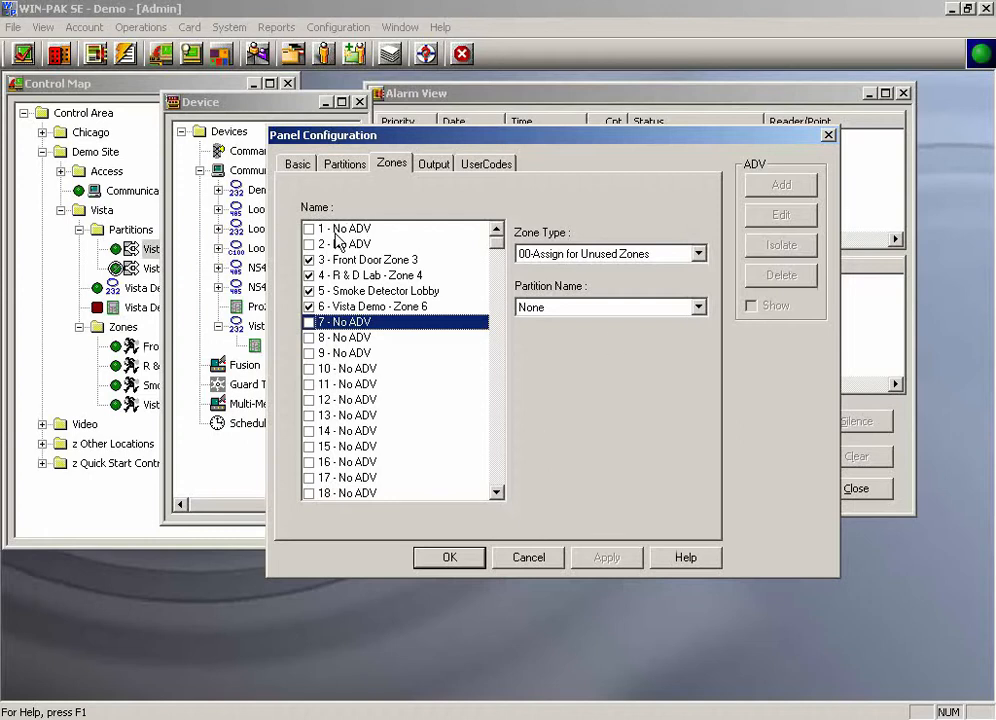
{"action": "left_click", "coordinate": [529, 562]}
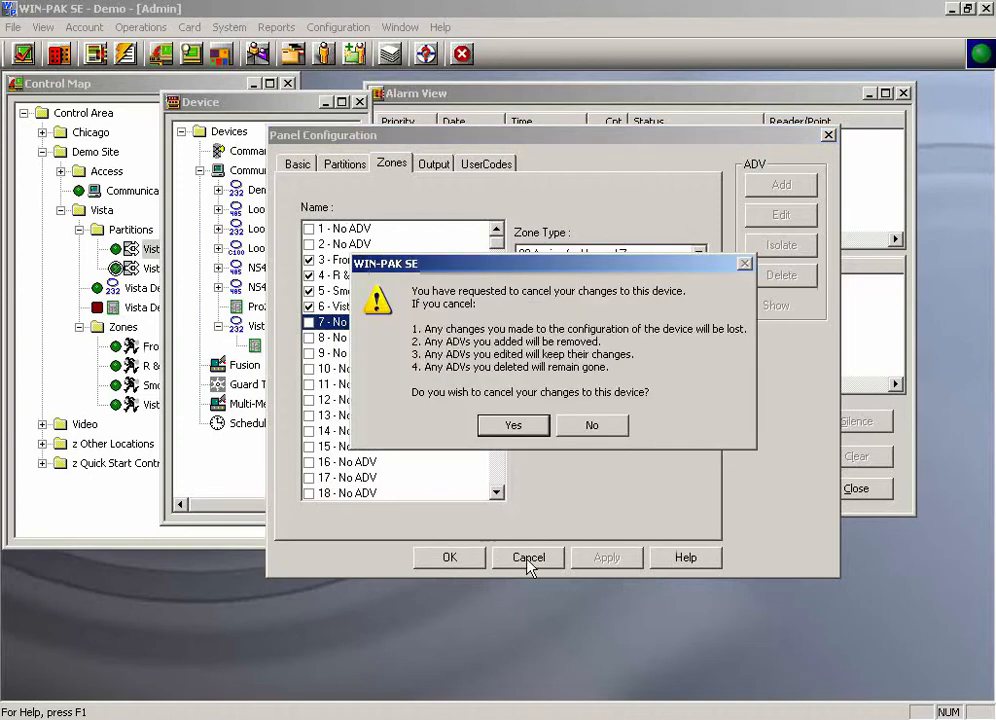
{"action": "left_click", "coordinate": [515, 430]}
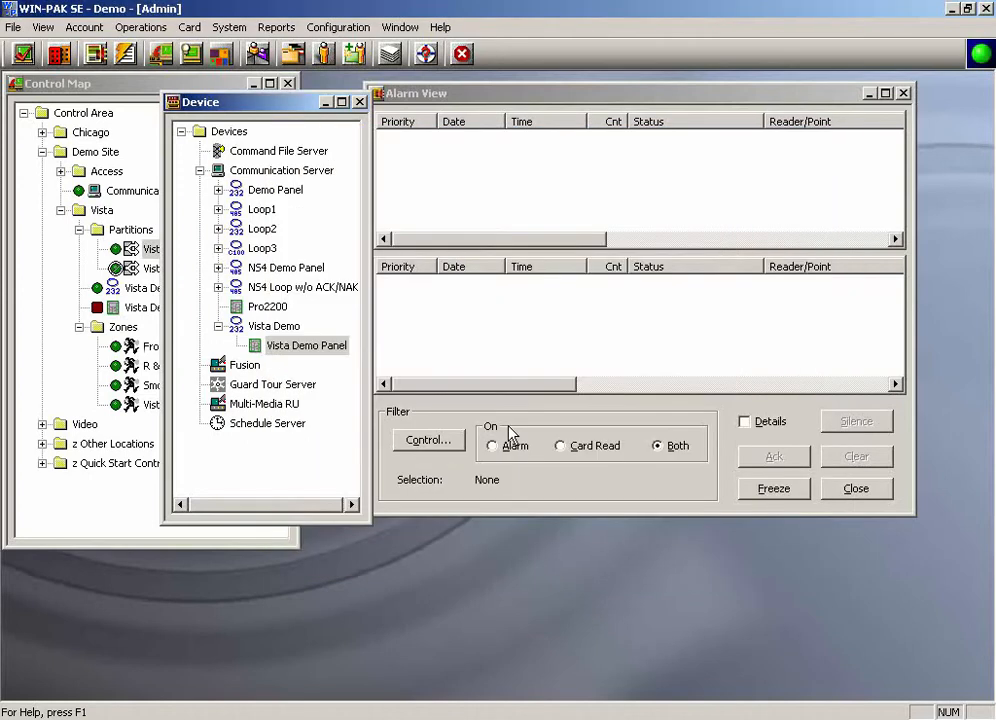
Close the Device, Alarm View and Control Map windows to leave the workspace empty.
{"action": "left_click", "coordinate": [360, 102]}
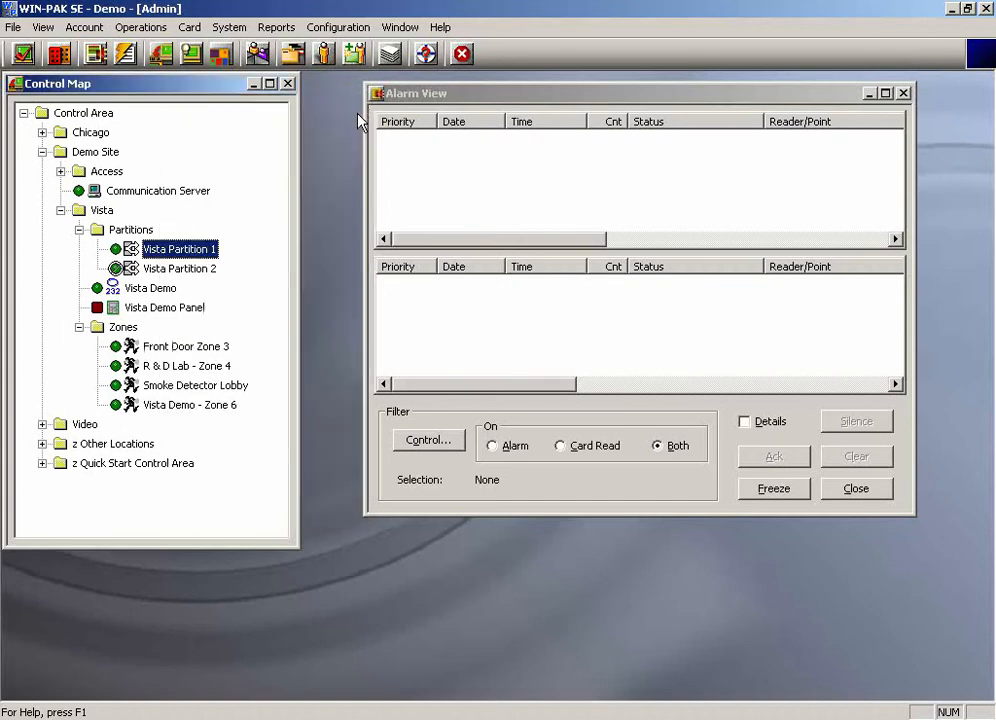
{"action": "left_click", "coordinate": [903, 93]}
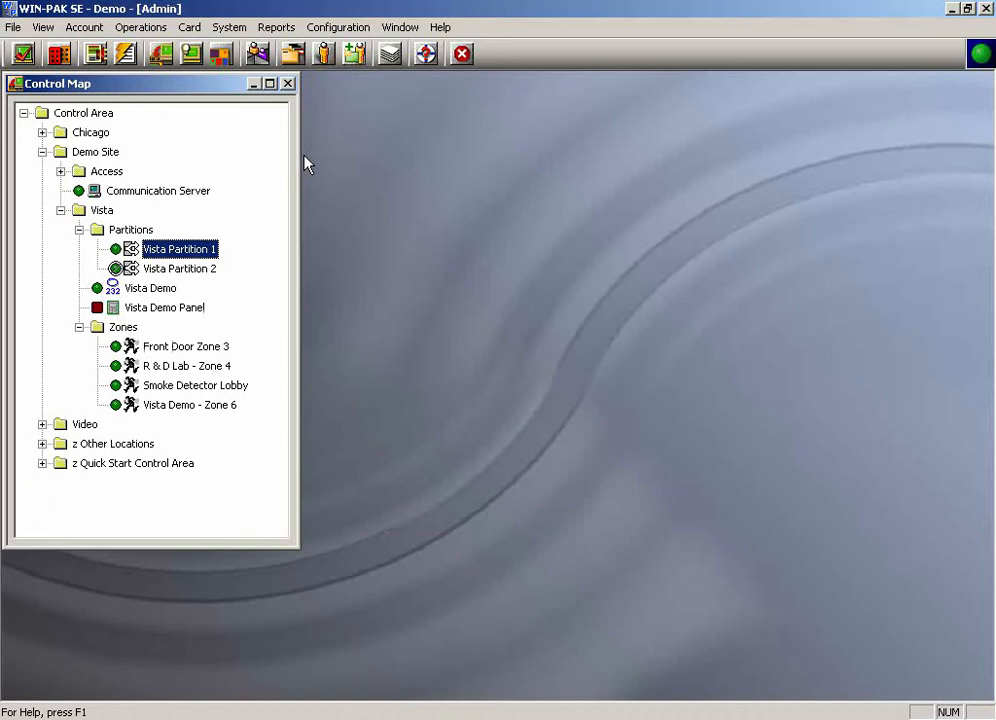
{"action": "left_click", "coordinate": [289, 84]}
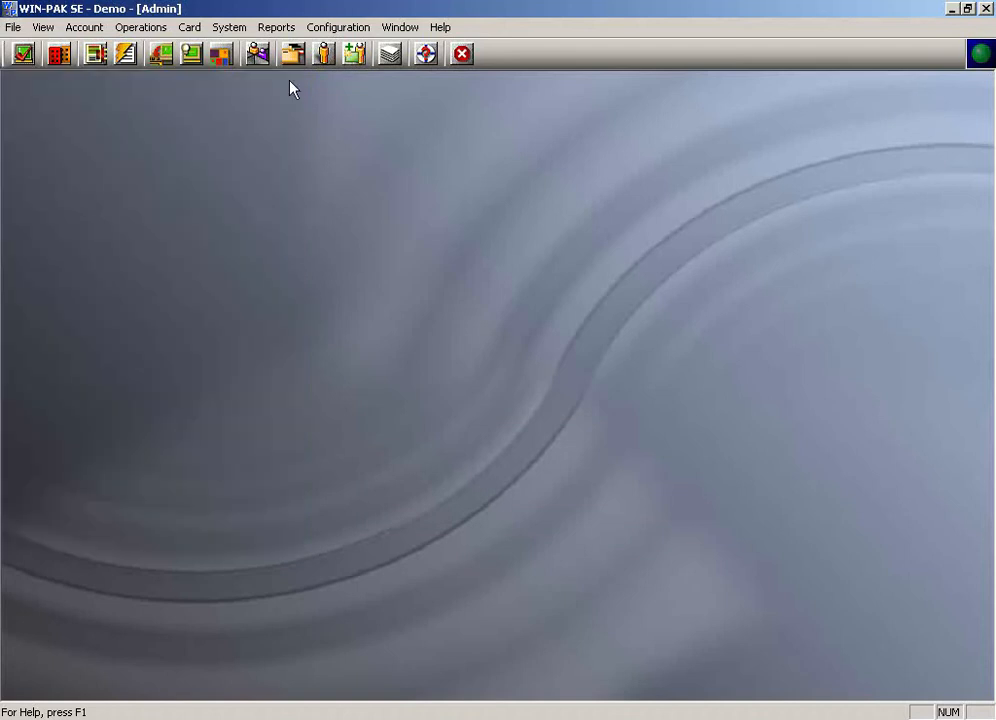